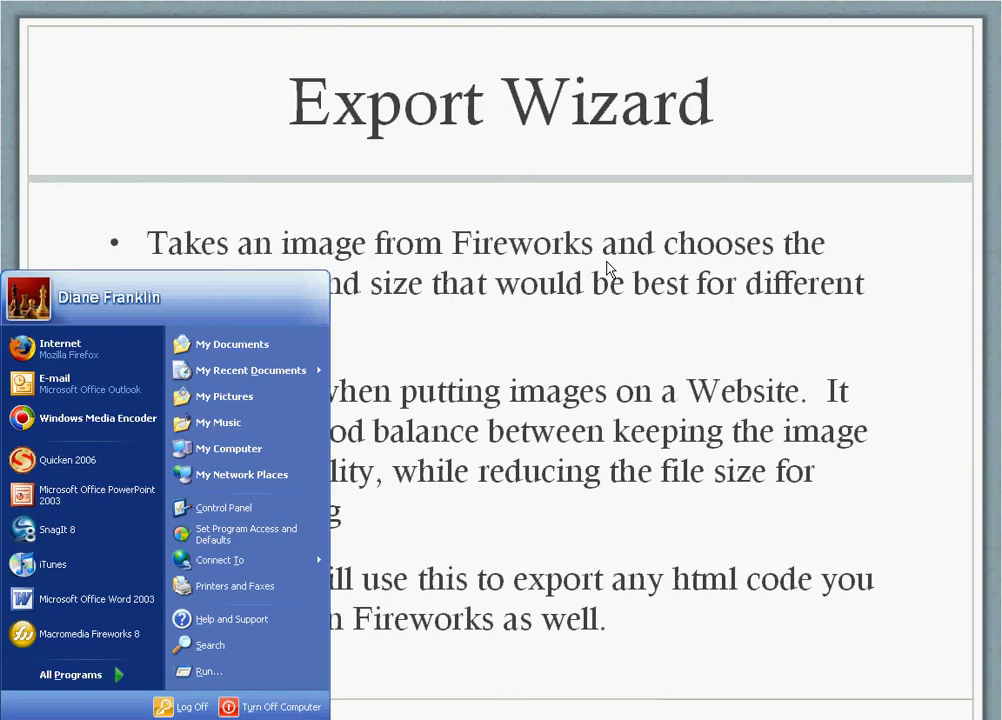
Bring Fireworks to the front with the Untitled-4 timeline and open the File menu.
key("alt+Tab")
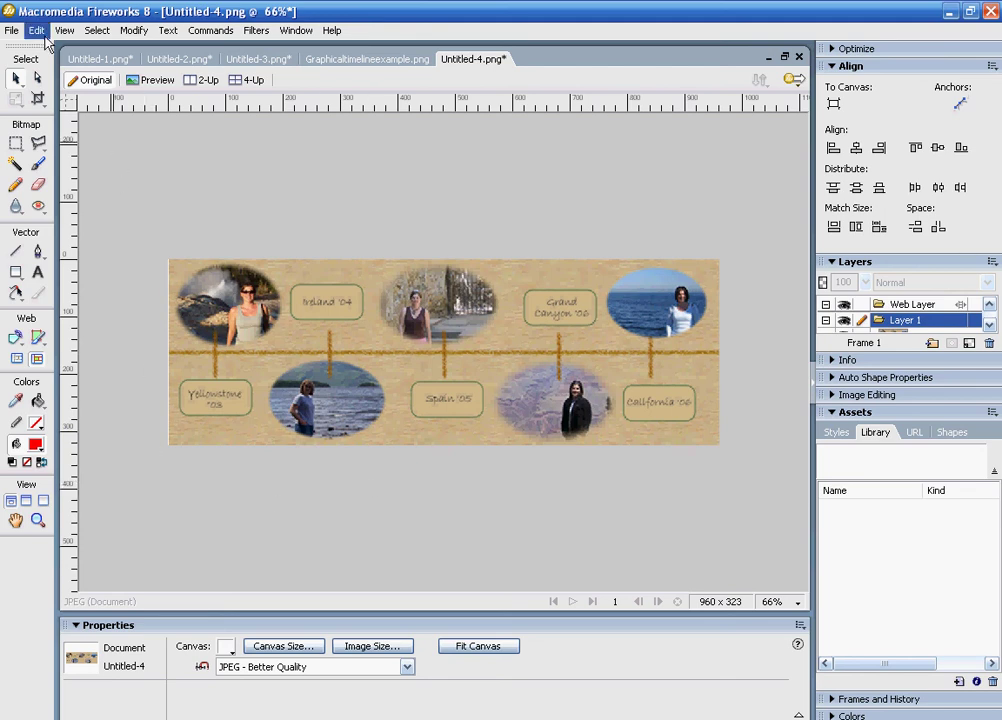
left_click(12, 31)
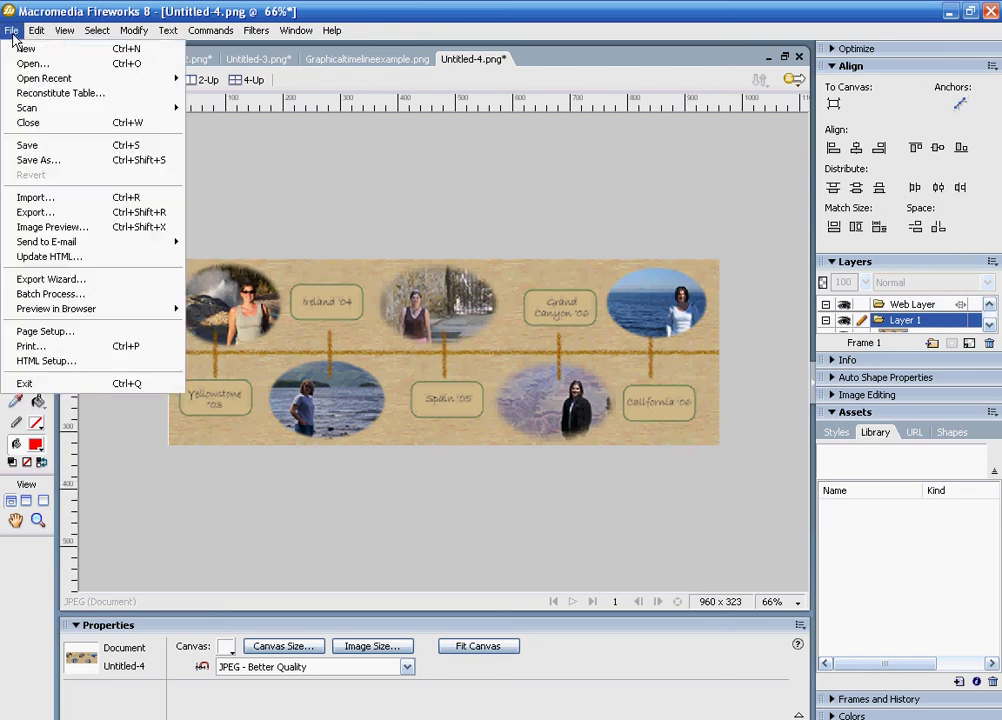
Run the Export Wizard to select an export format, with The web as the destination.
left_click(30, 282)
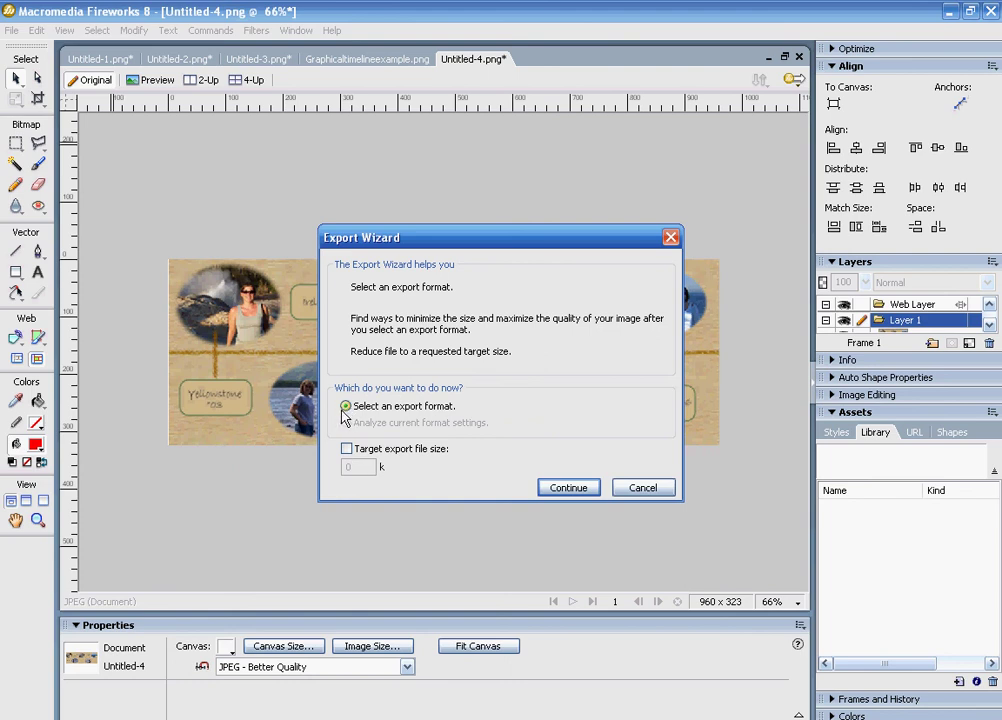
left_click(569, 488)
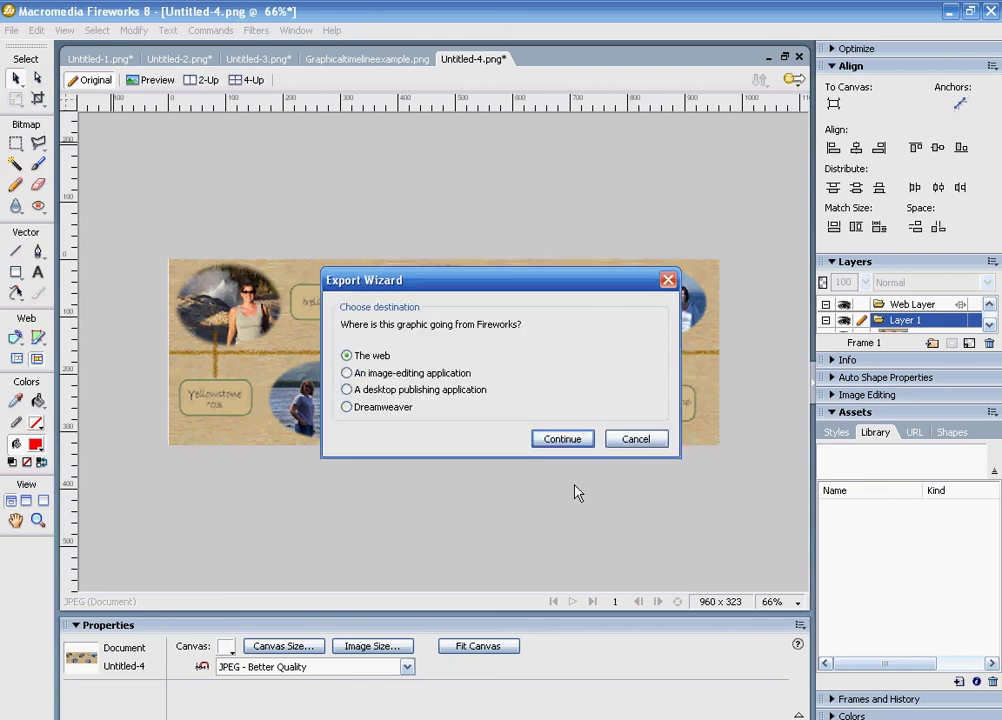
left_click(549, 441)
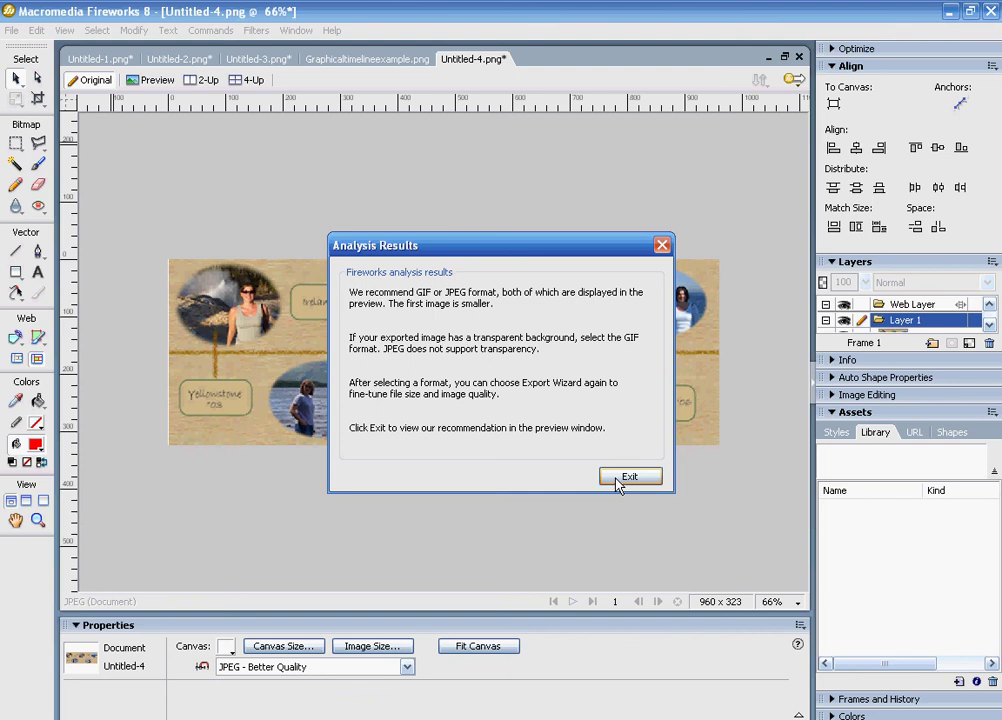
Compare the JPEG quality 80 (58.18K) and GIF 128-colour (110.10K) previews across the timeline photos.
left_click(617, 480)
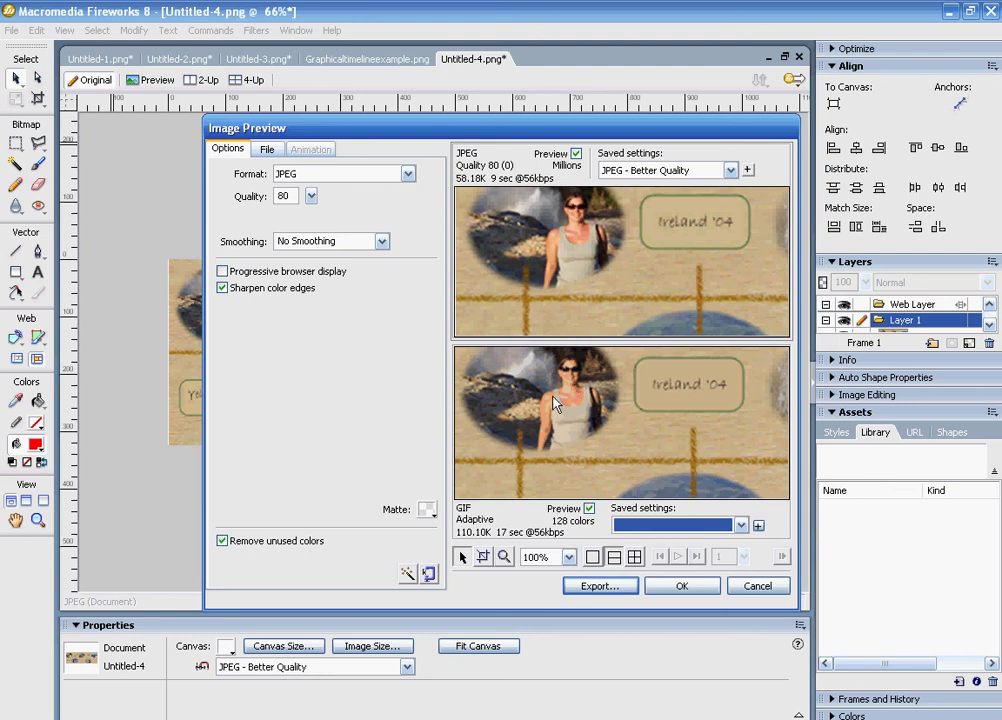
left_click(630, 460)
left_click_drag(664, 459, 566, 351)
left_click_drag(608, 434, 447, 409)
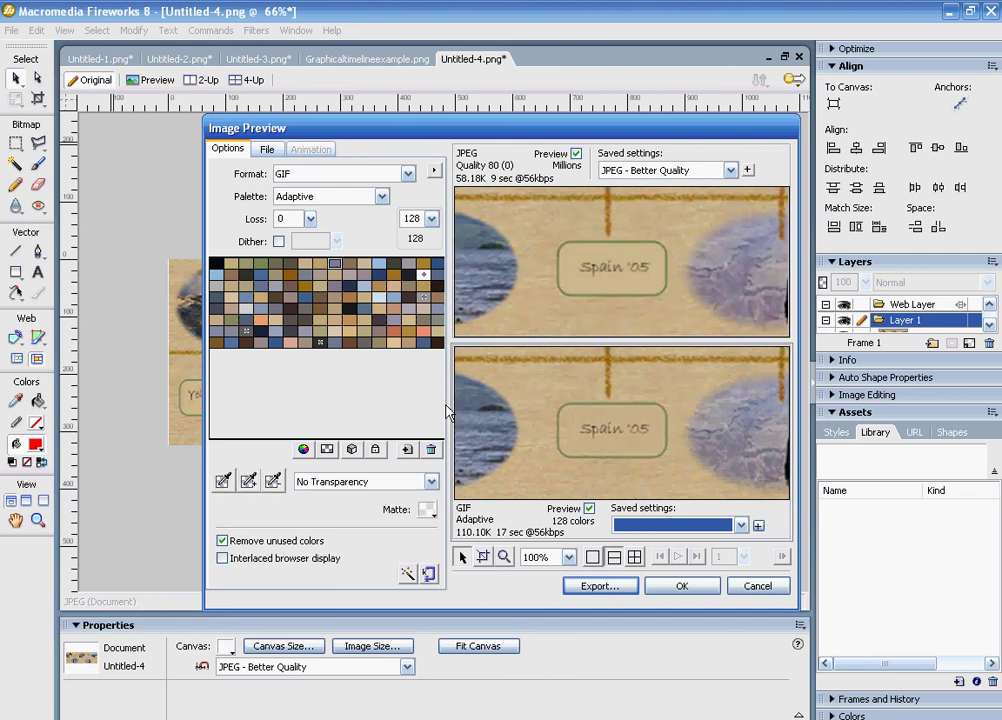
left_click_drag(667, 432, 600, 432)
left_click_drag(667, 418, 540, 416)
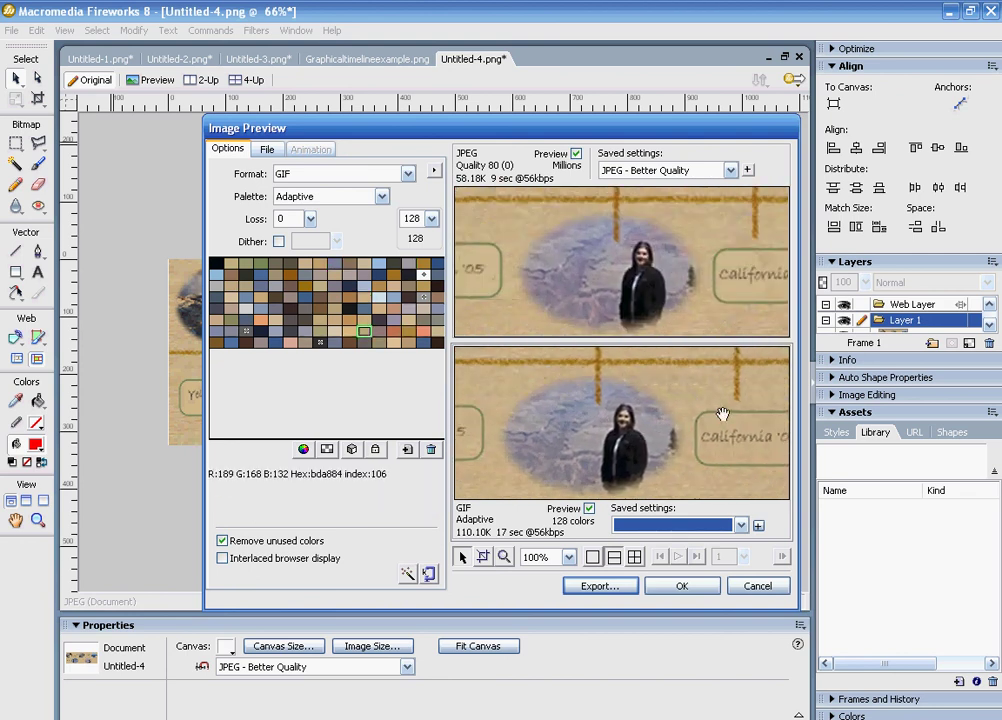
left_click_drag(722, 416, 640, 414)
mouse_move(720, 490)
left_mouse_down()
mouse_move(720, 454)
mouse_move(717, 481)
left_mouse_up()
left_click_drag(633, 438, 698, 420)
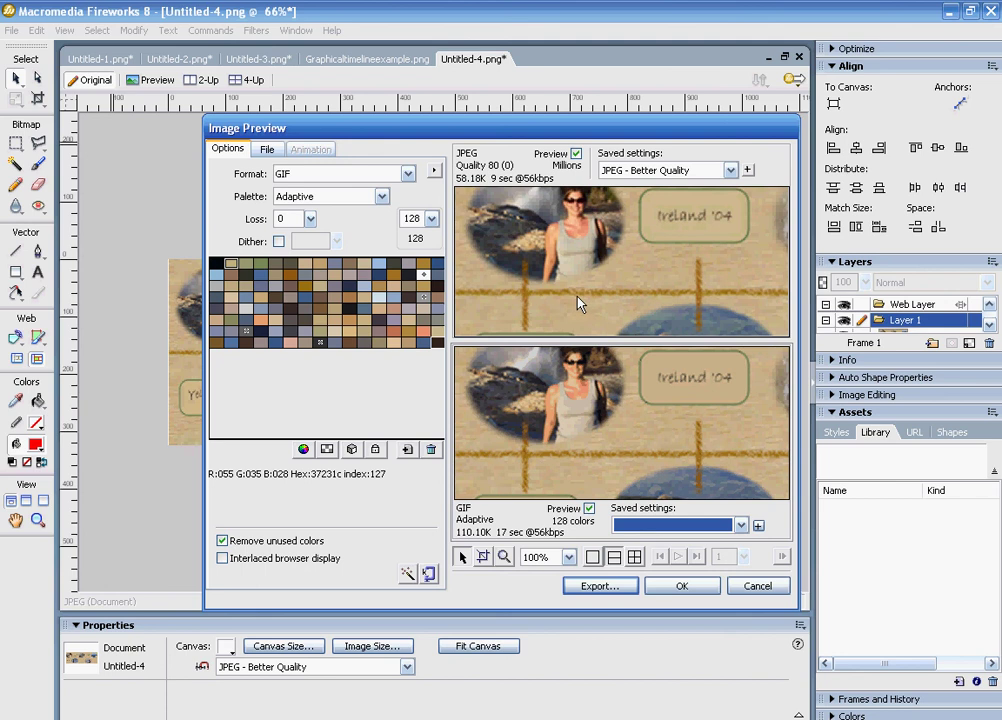
Try the JPEG - Smaller File preset (25.18K), then settle on JPEG - Better Quality at quality 80.
left_click(650, 272)
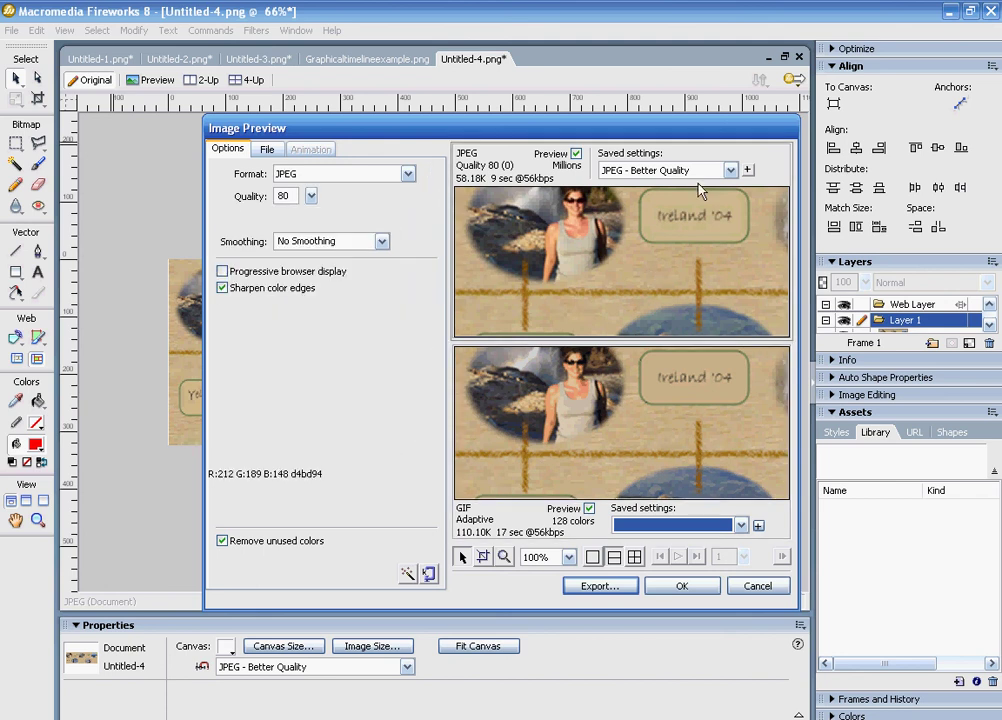
left_click(731, 171)
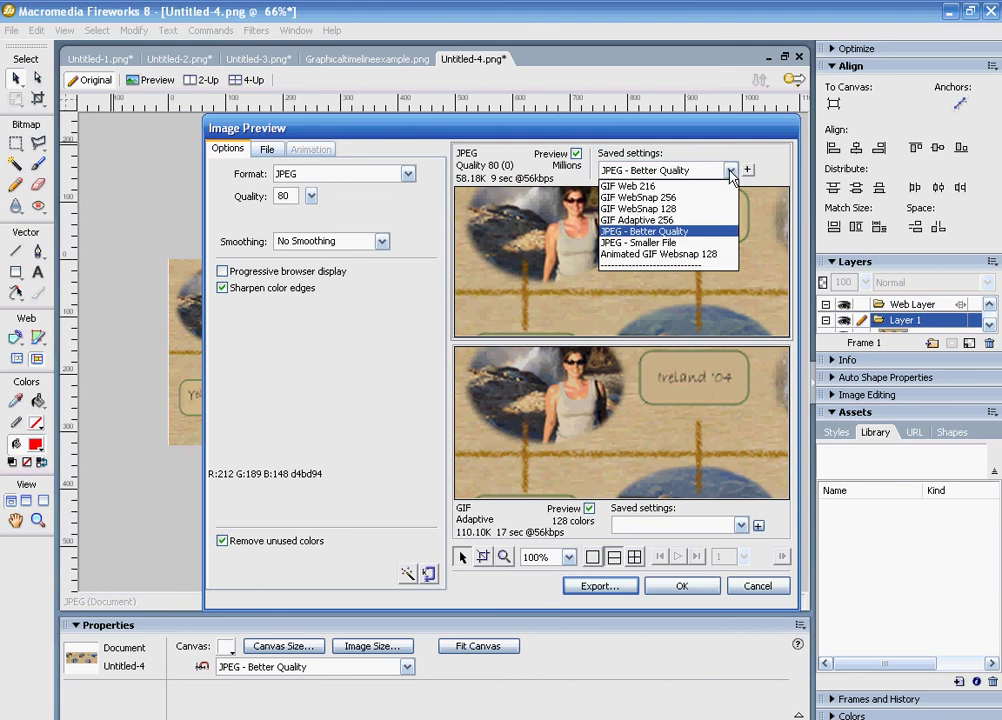
left_click(684, 243)
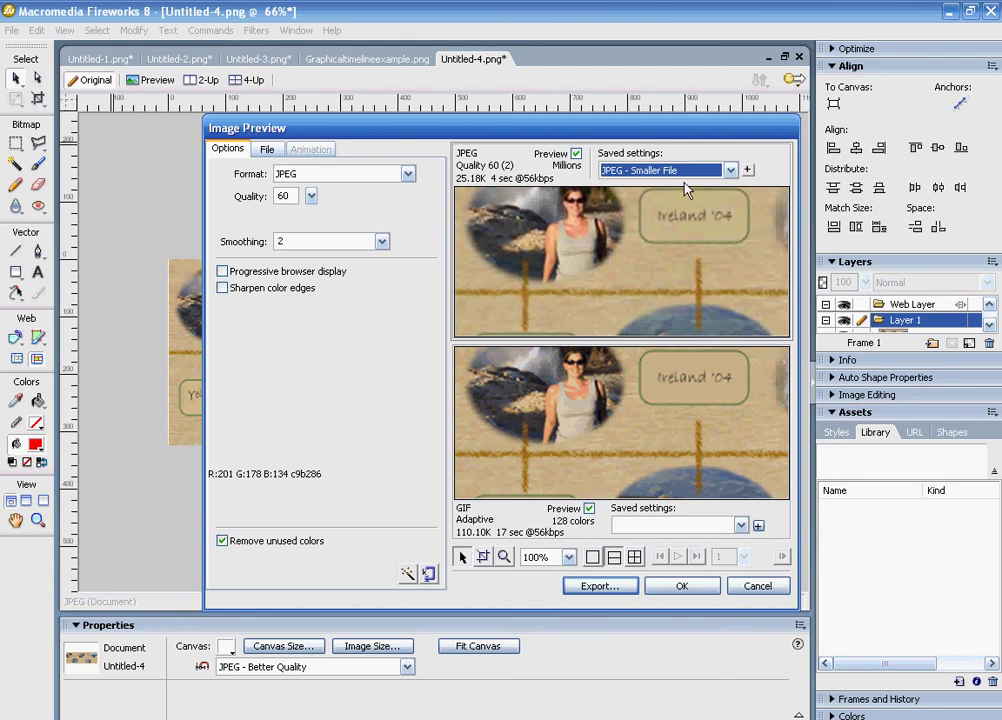
left_click(730, 170)
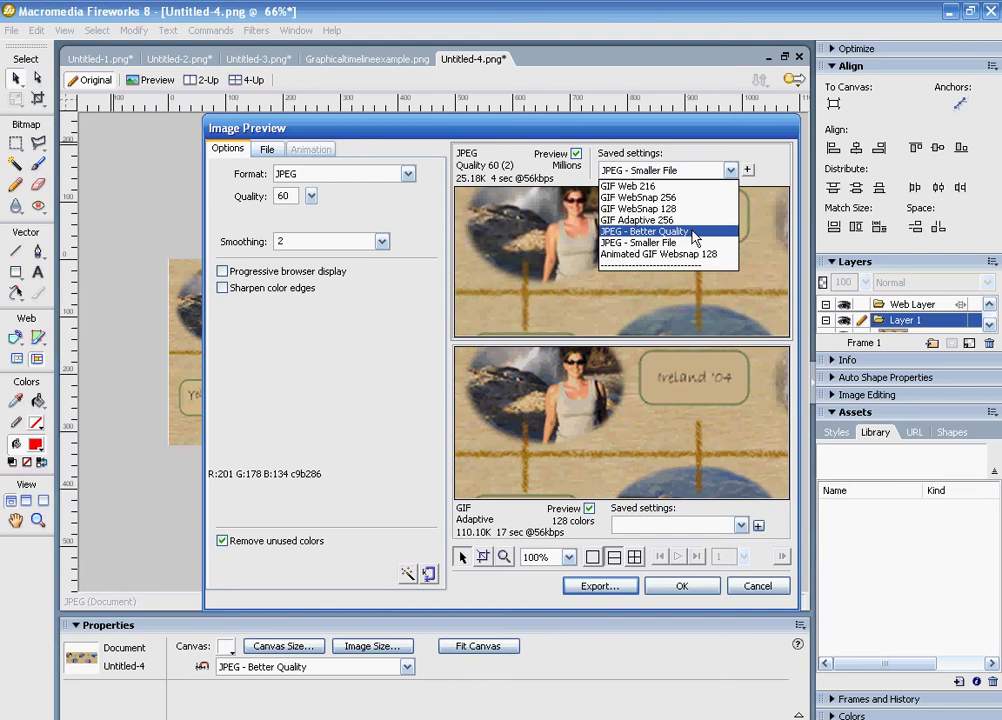
left_click(695, 232)
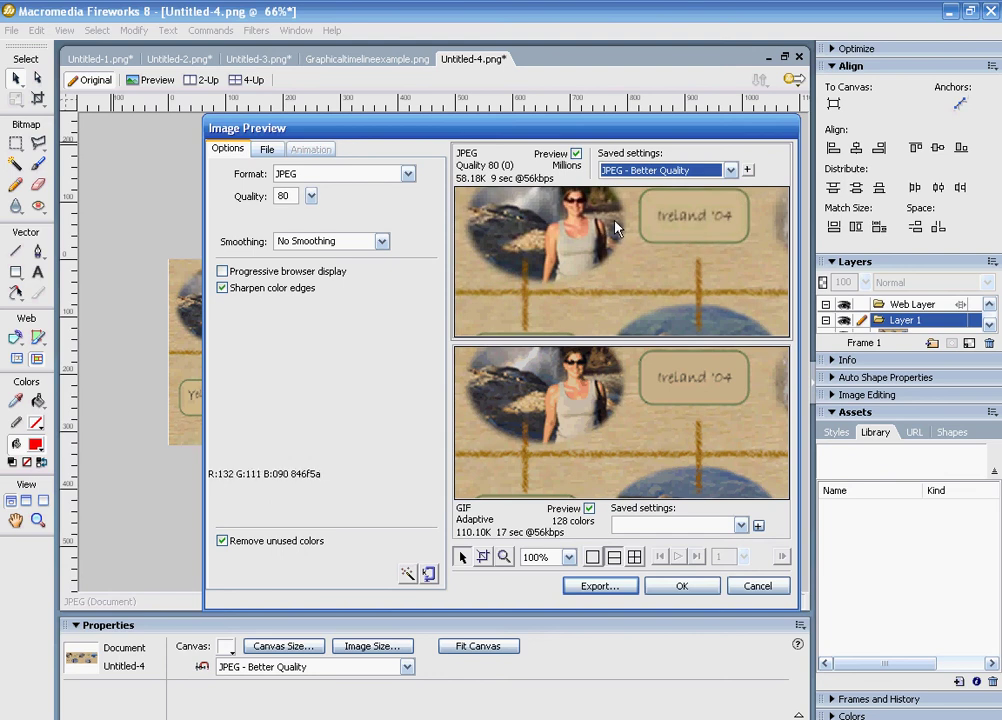
left_click(731, 171)
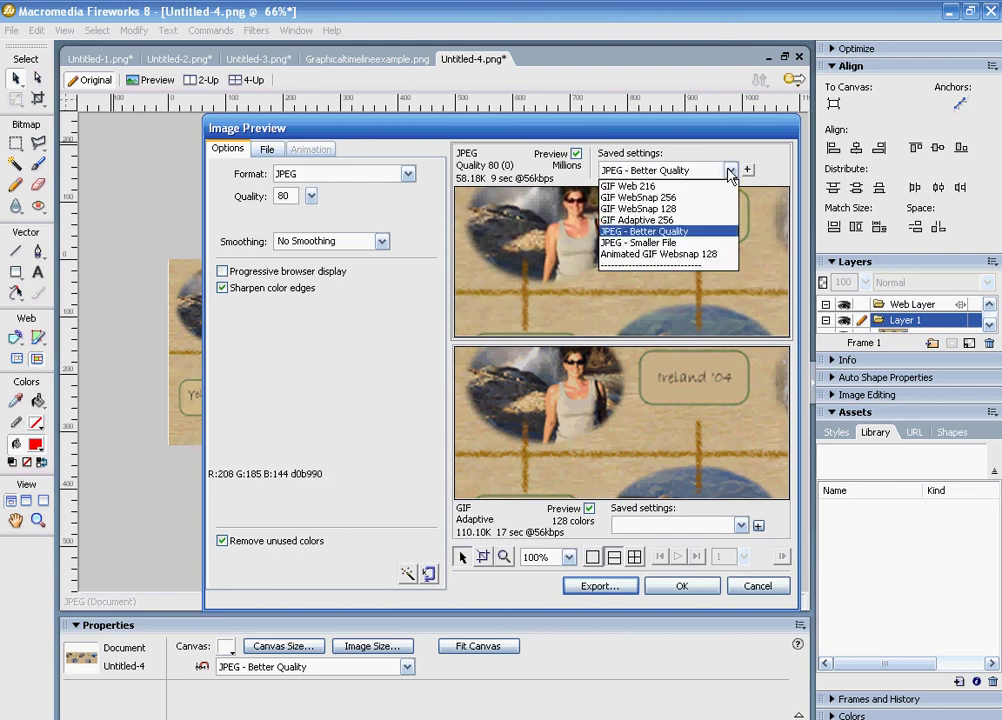
left_click(668, 231)
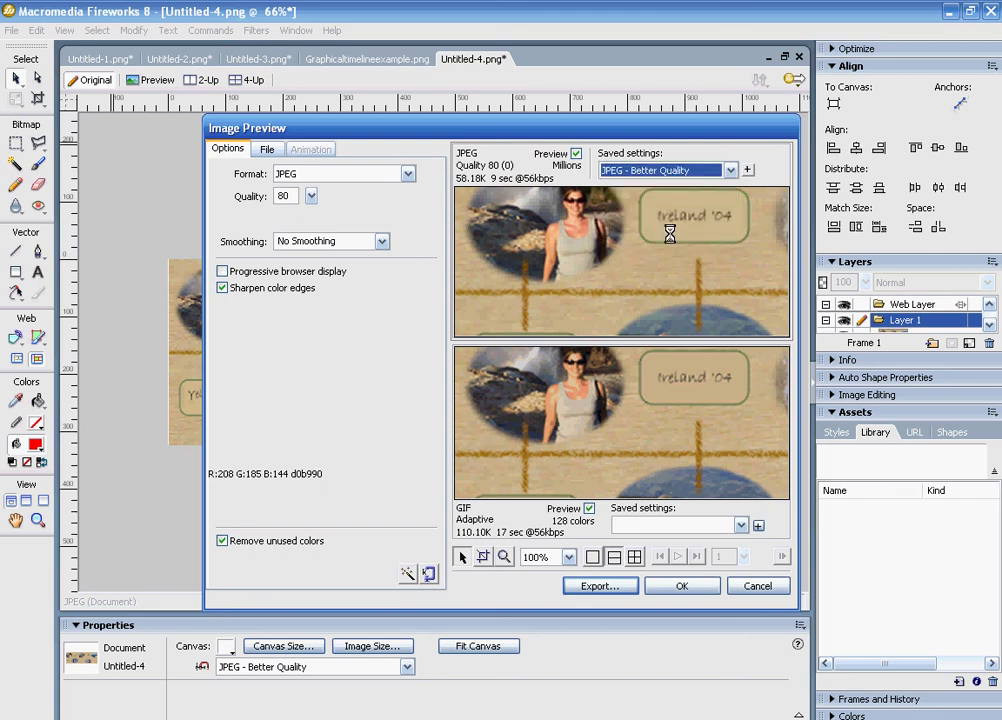
Export the image only, without HTML, to the Desktop as 'timeline'.
left_click(600, 586)
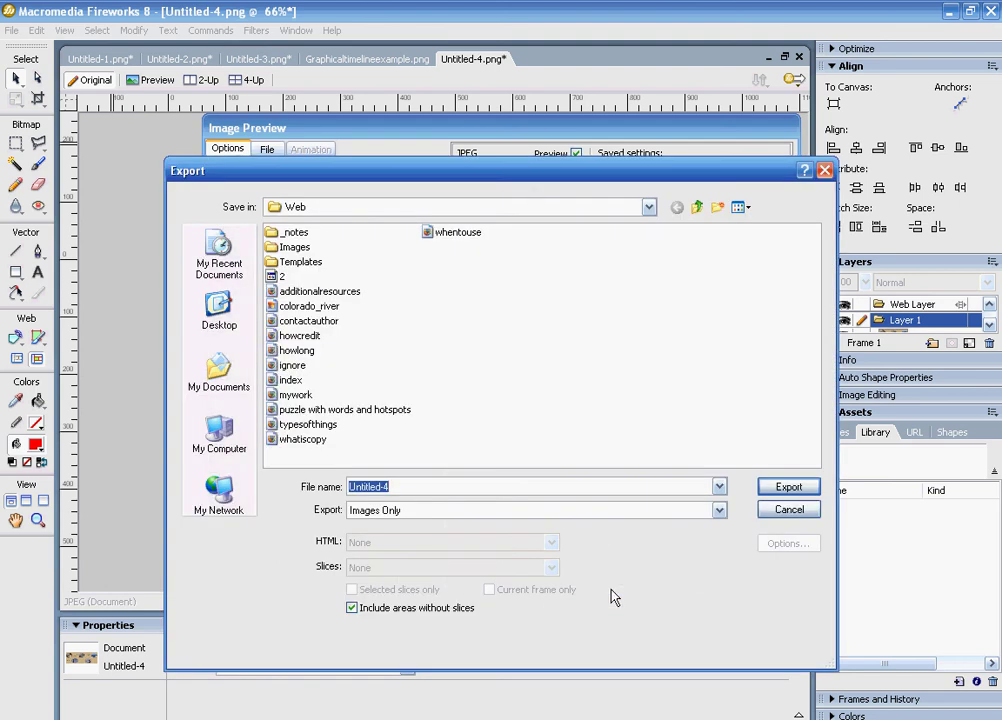
left_click(221, 316)
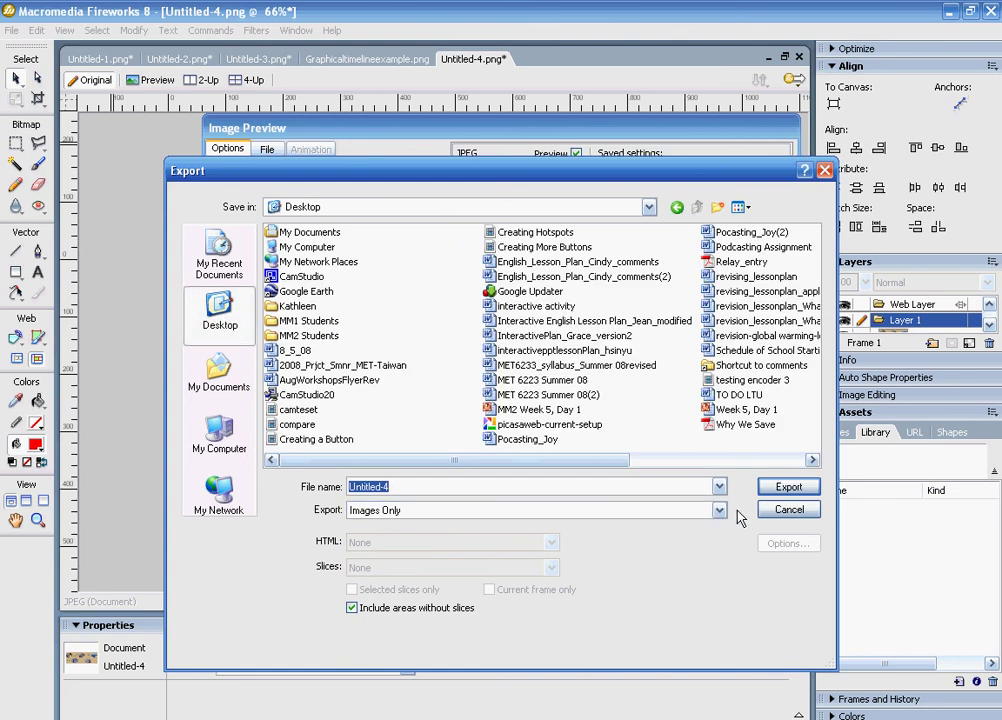
left_click(718, 510)
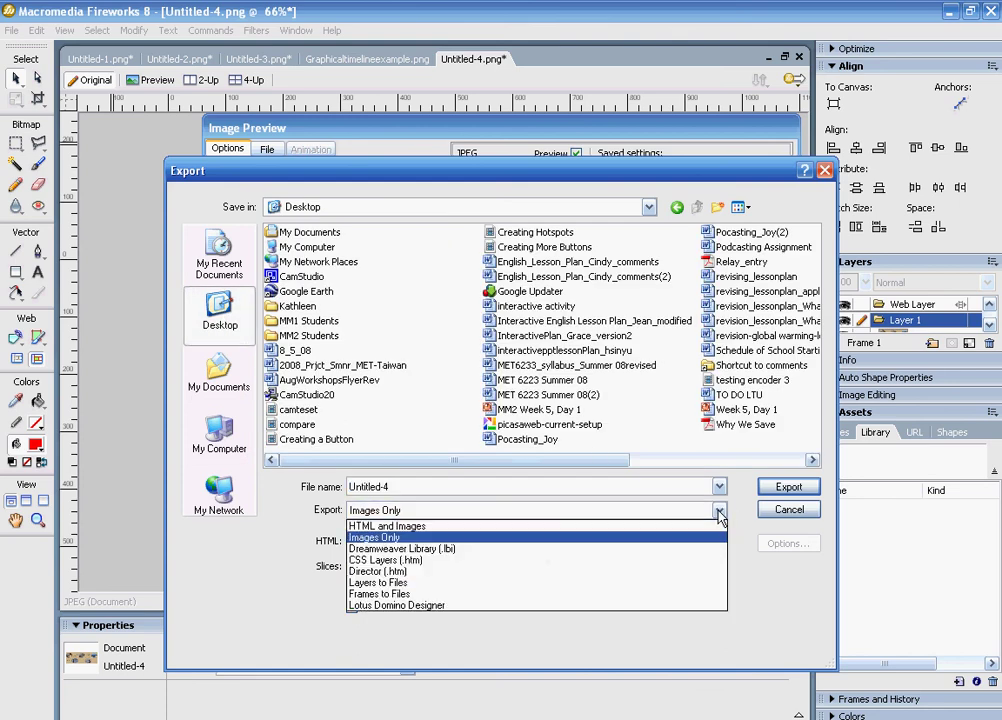
left_click(373, 539)
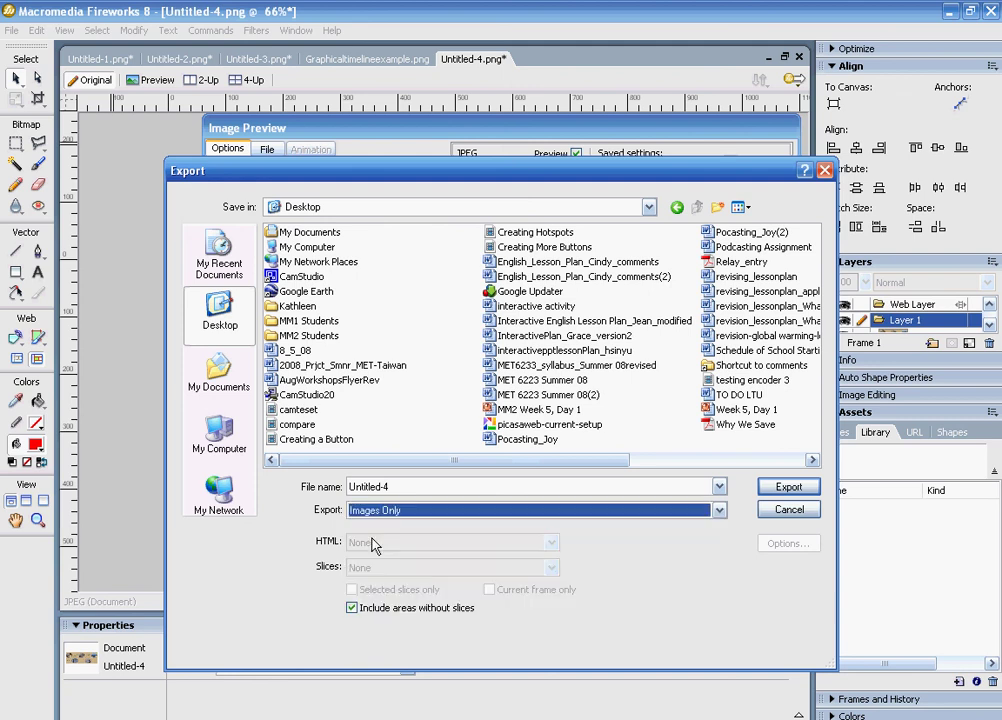
double_click(352, 486)
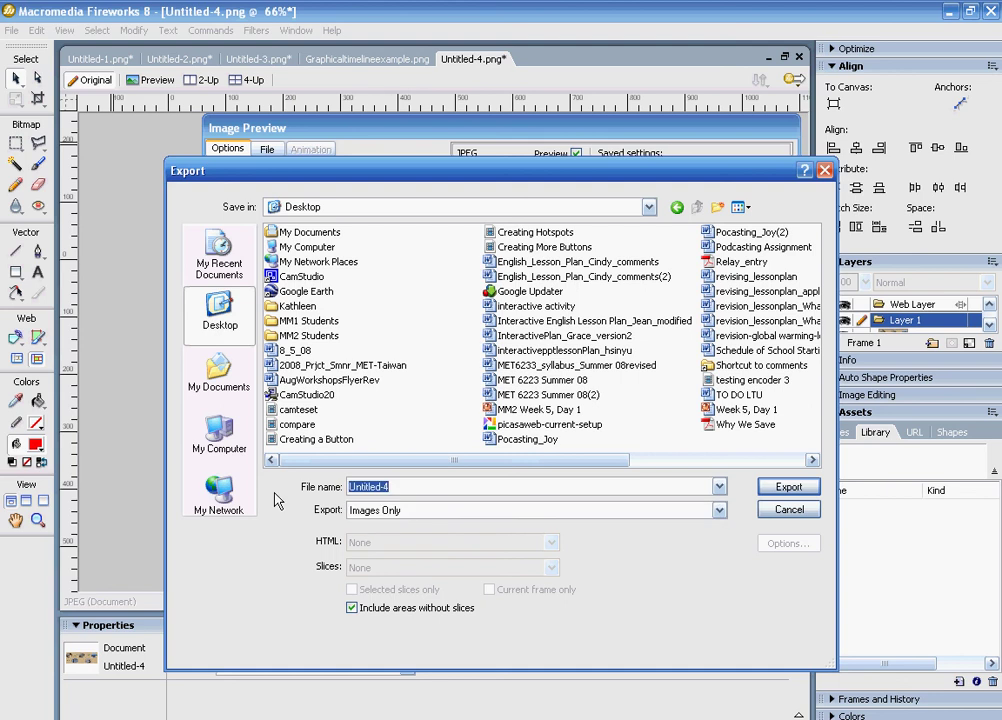
type("timeline")
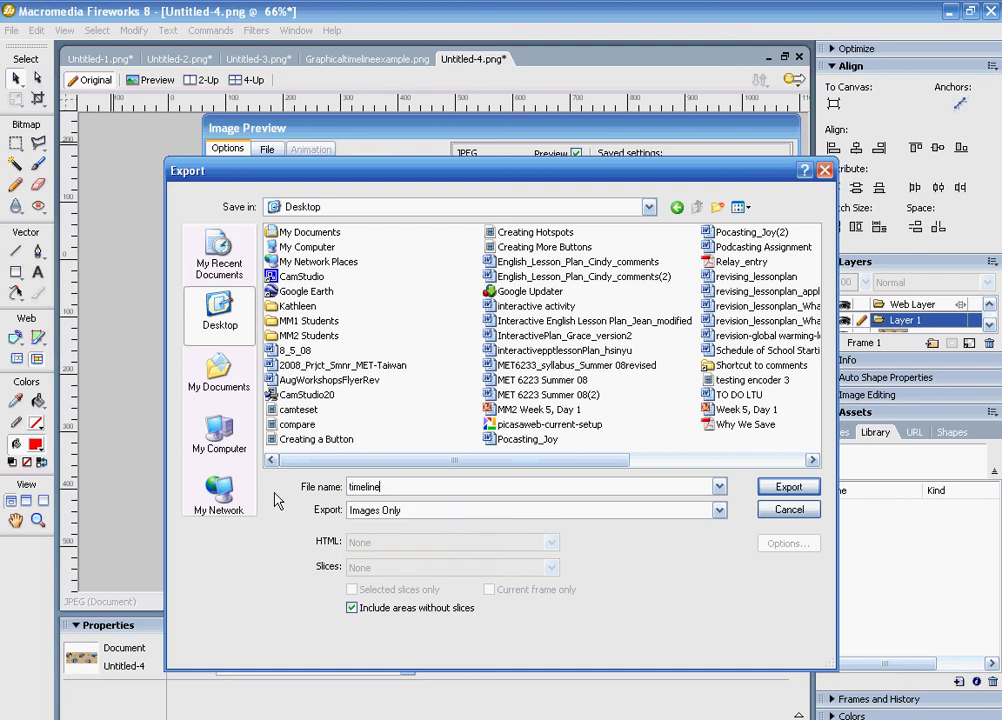
left_click(788, 488)
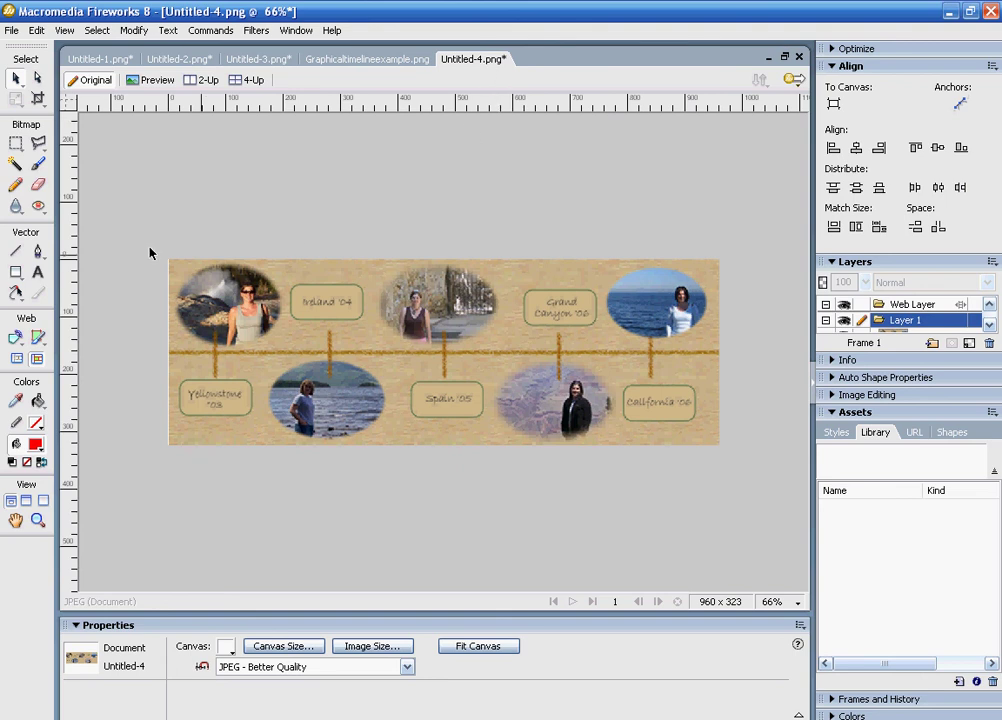
Open the exported timeline file from the Desktop.
left_click(11, 30)
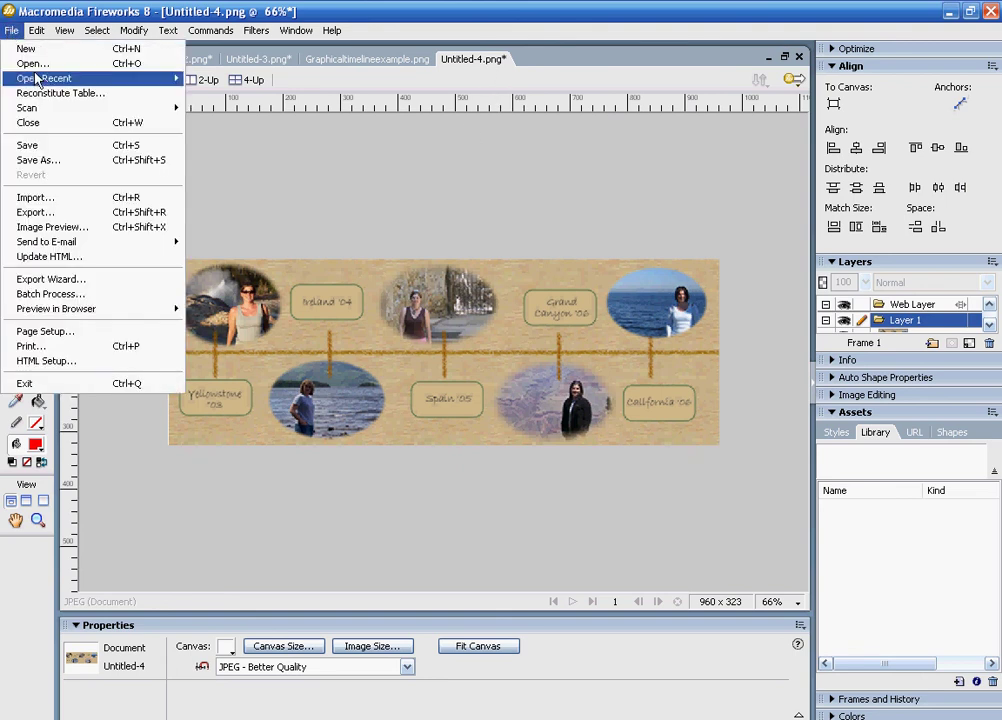
left_click(33, 64)
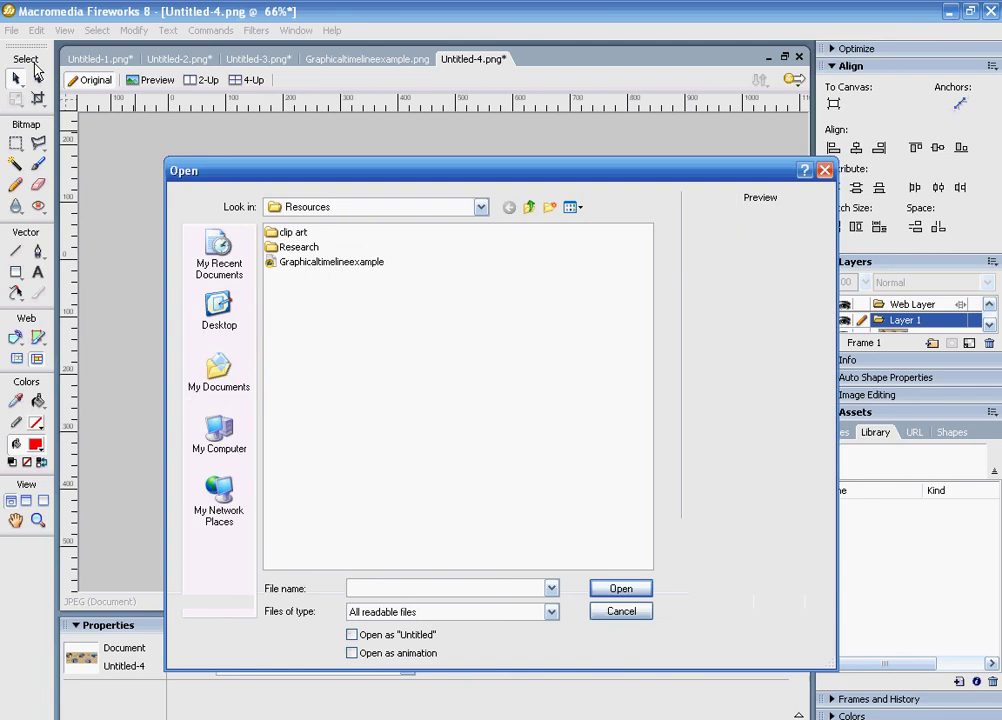
left_click(221, 315)
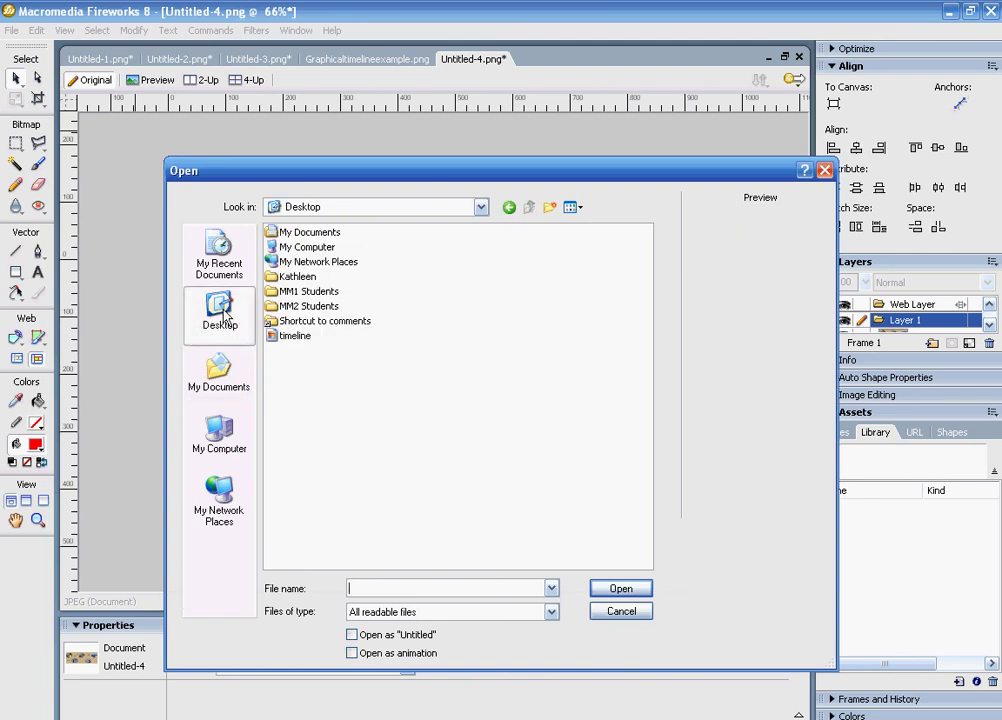
left_click(293, 337)
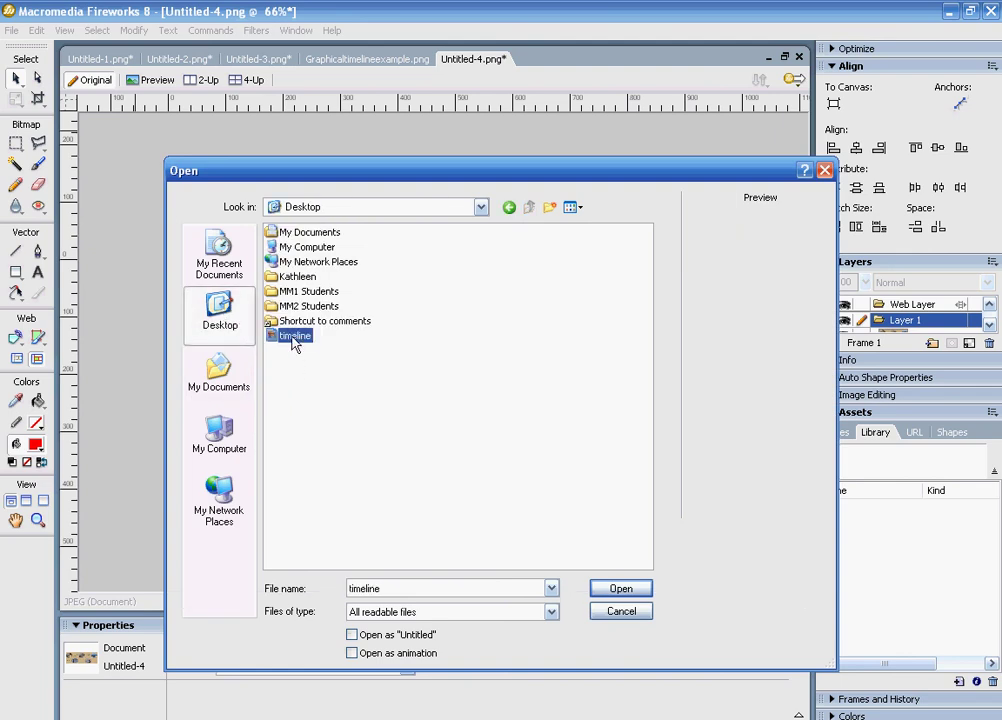
left_click(611, 589)
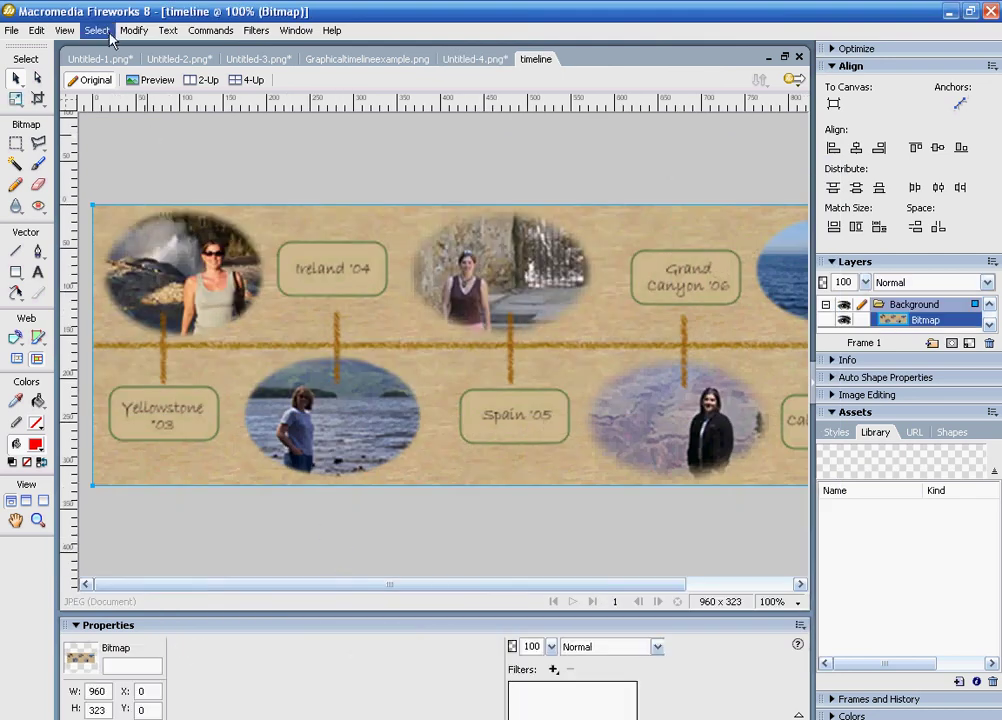
Zoom out to show the whole timeline and deselect the bitmap.
left_click(64, 30)
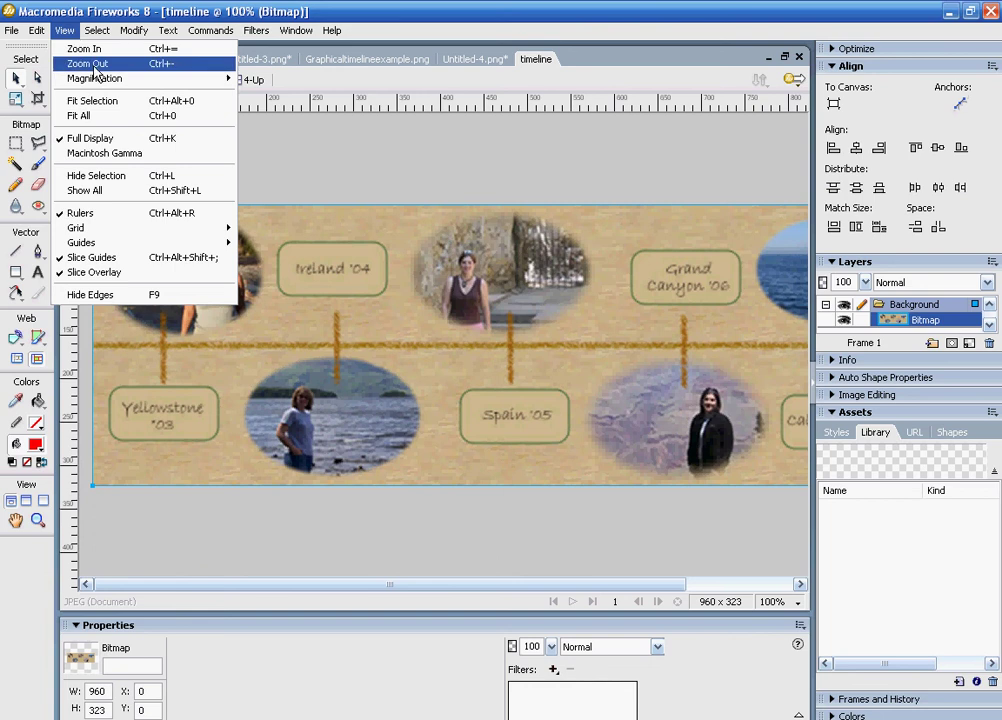
left_click(80, 61)
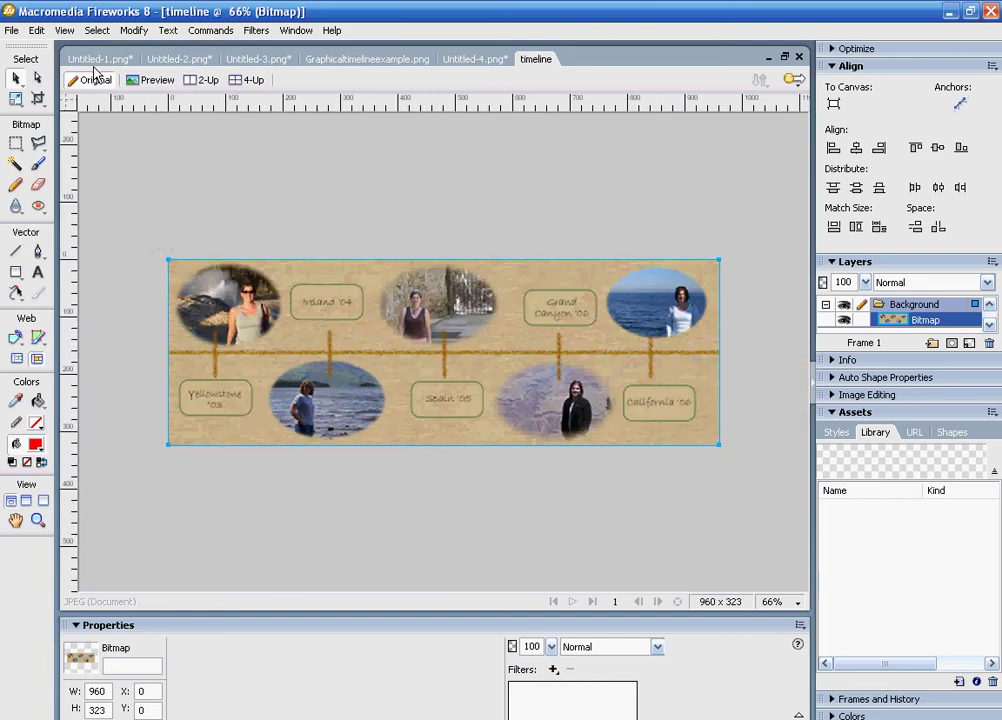
left_click(336, 561)
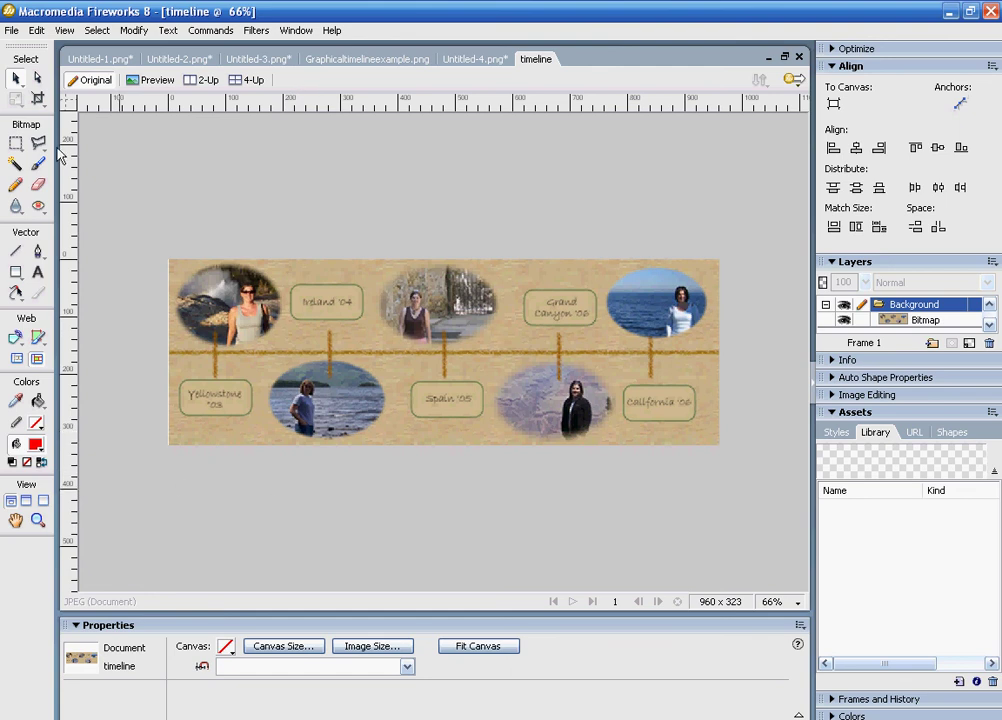
Preview the timeline image in Firefox.
left_click(11, 30)
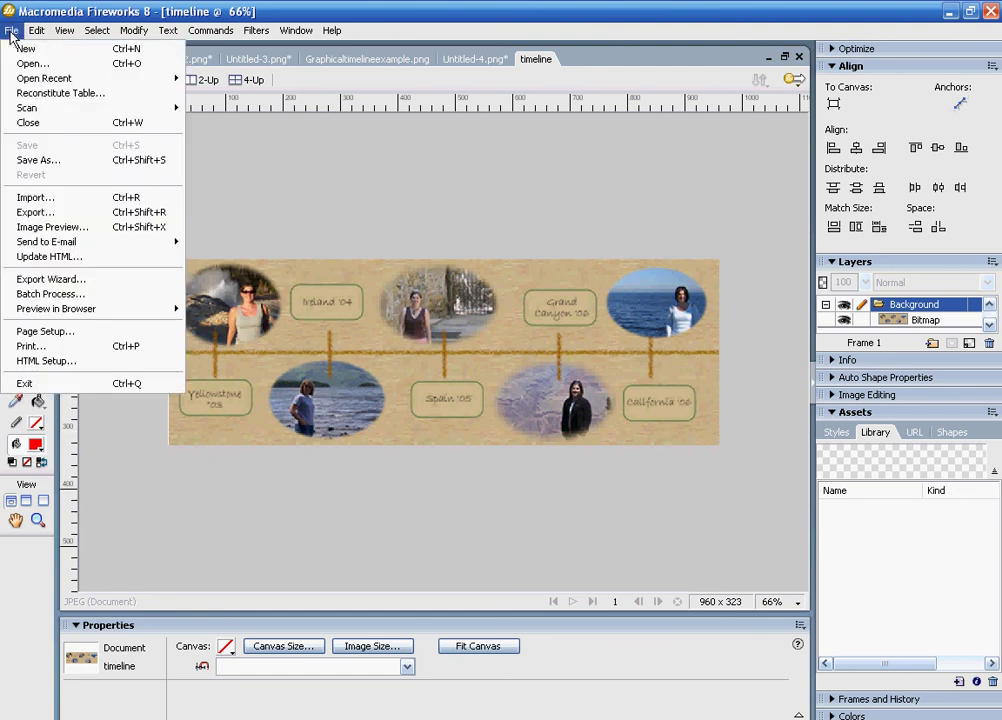
mouse_move(86, 313)
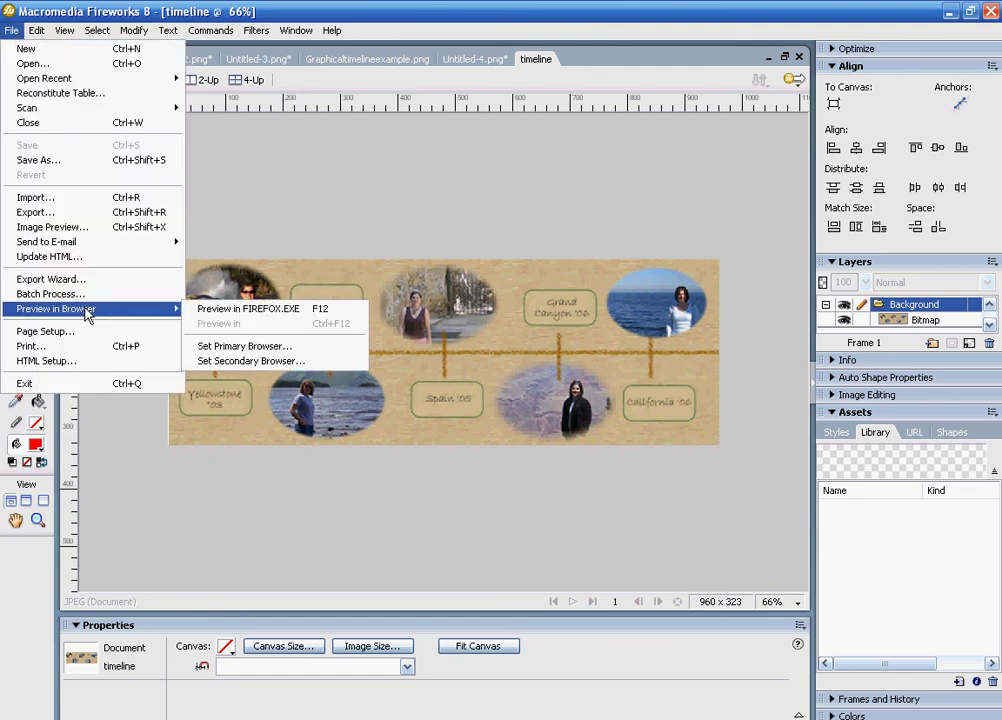
left_click(236, 310)
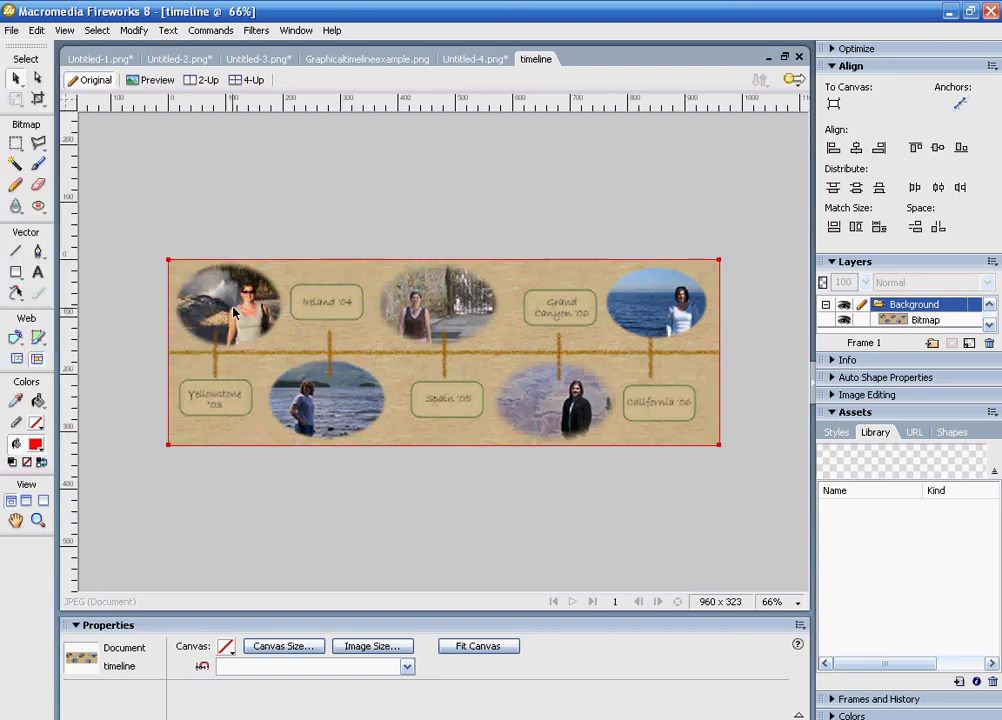